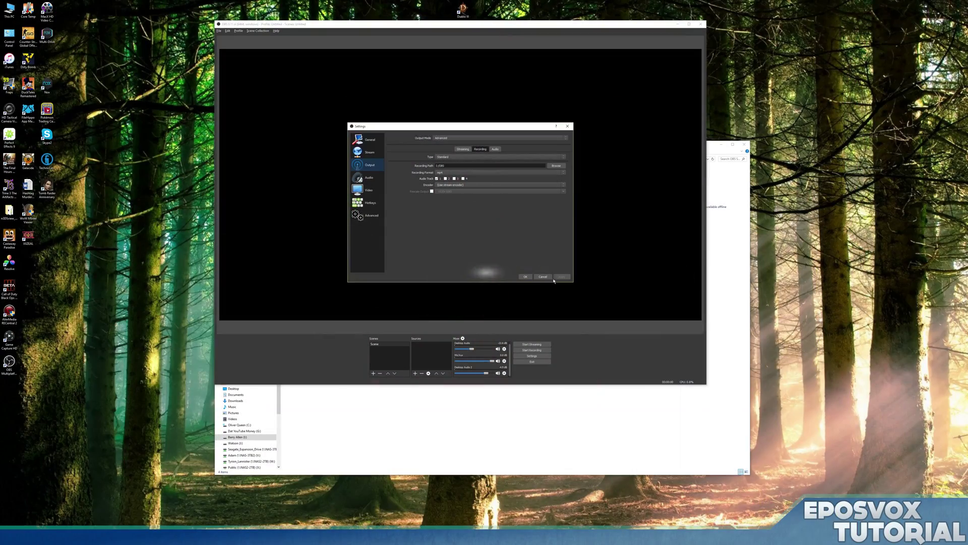
Step: Cancel the OBS Settings dialog without saving and drag the main window larger
click(543, 277)
drag(706, 383, 742, 443)
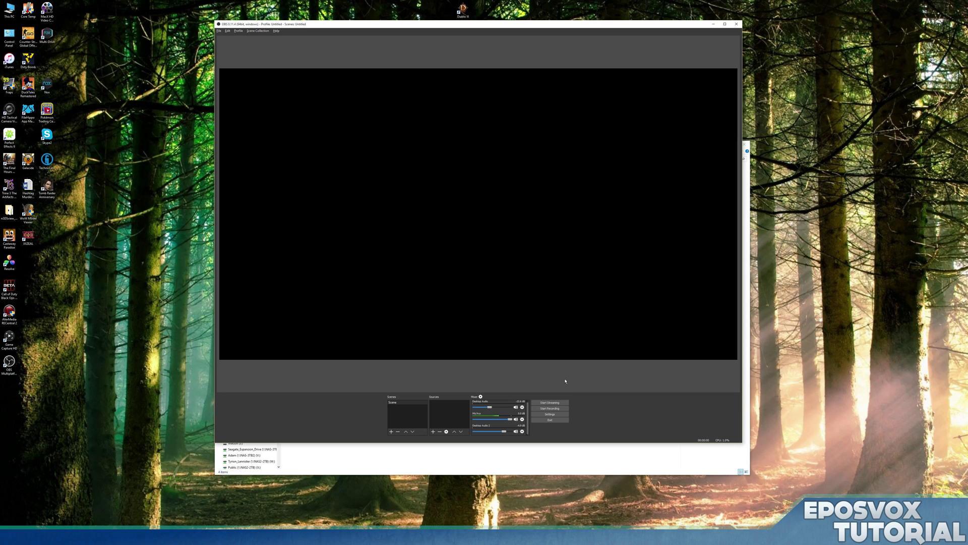
Step: Cycle through Dxtory audio presets 1, 2 and 3 to compare their SPDIF-Out and Speakers devices
scroll(529, 411, up, 1)
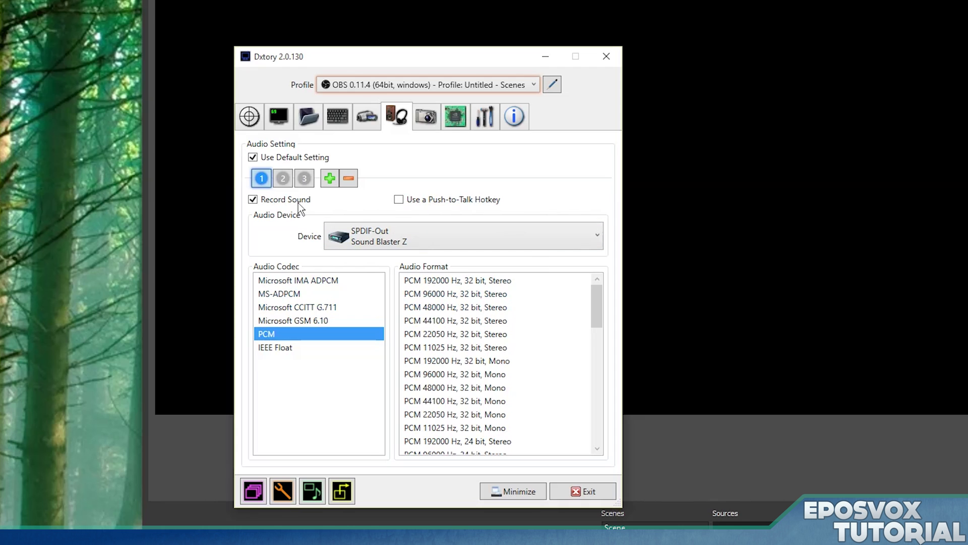
click(284, 180)
click(301, 182)
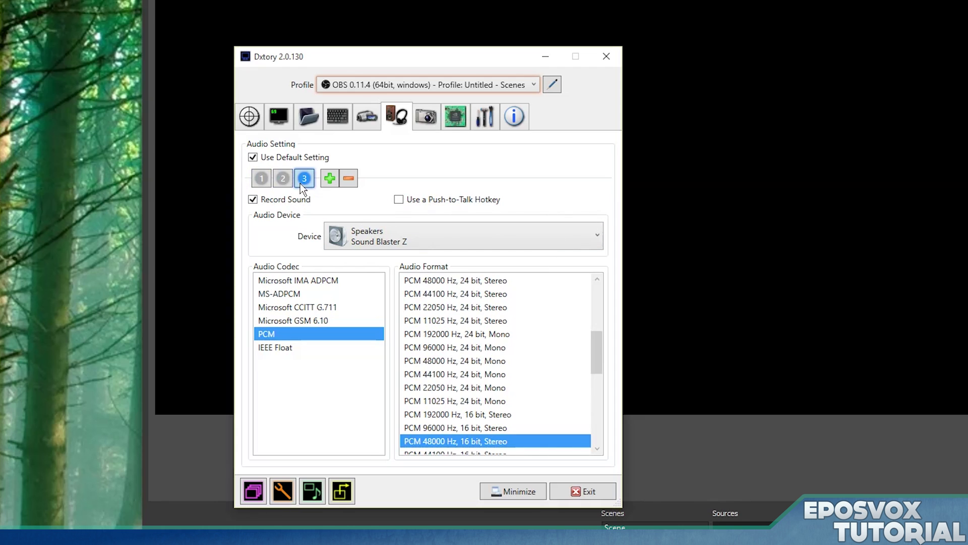
click(265, 182)
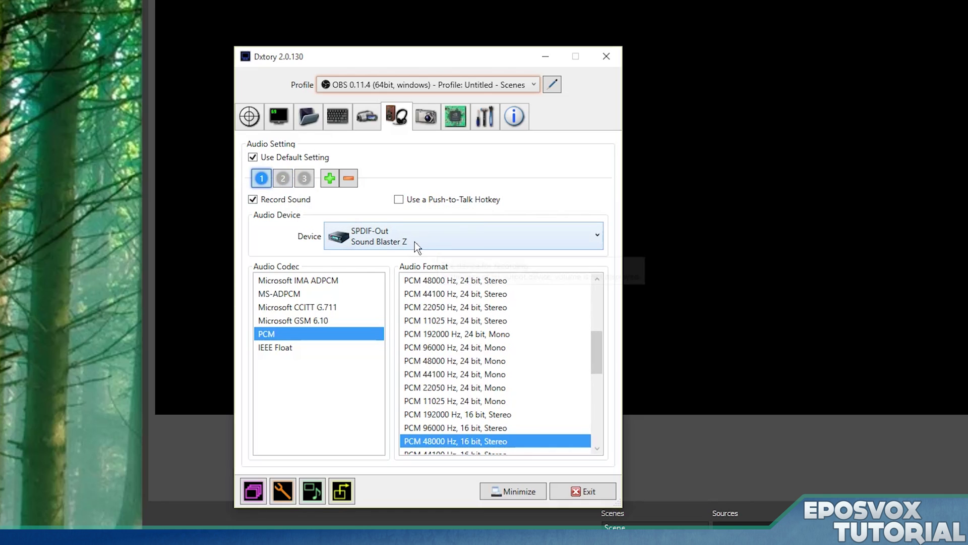
click(286, 182)
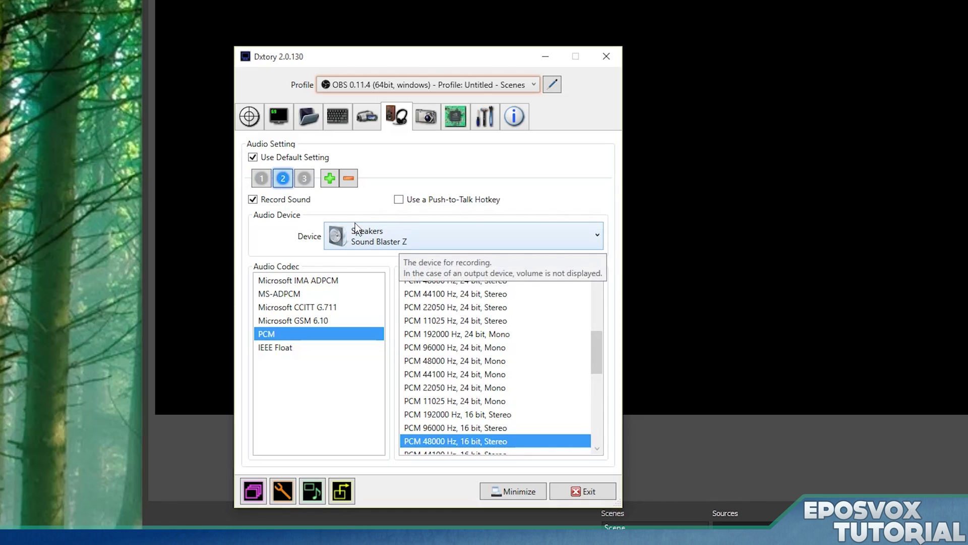
click(304, 180)
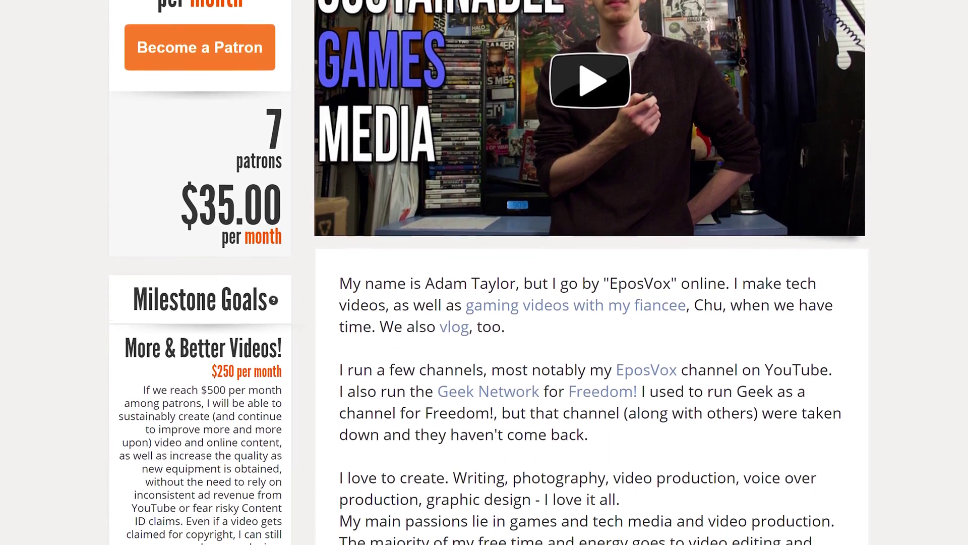
Step: Scroll the Patreon page down to the creator's bio, links and example videos
scroll(591, 272, down, 5)
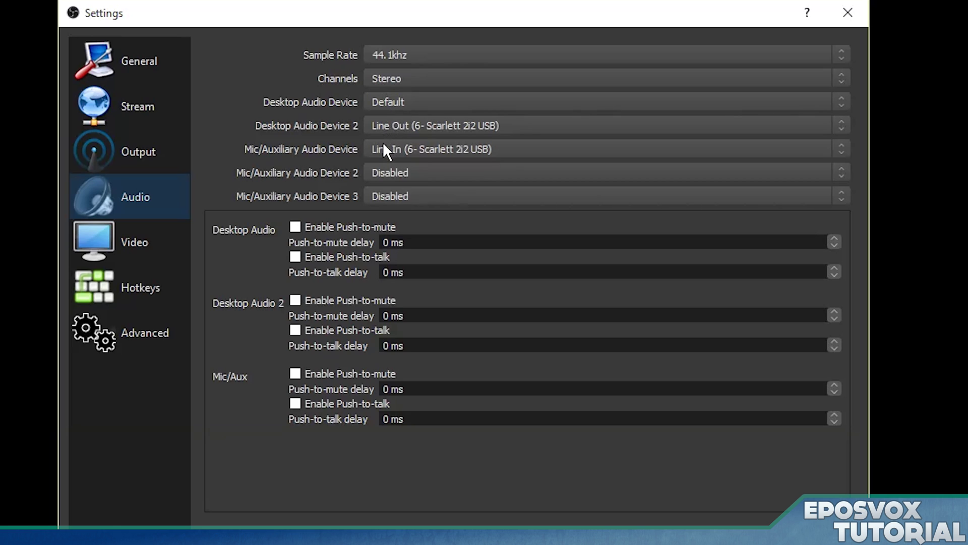
Step: After reviewing the Line Out and Line In (Scarlett 2i2) audio devices, switch to the Output page
click(126, 147)
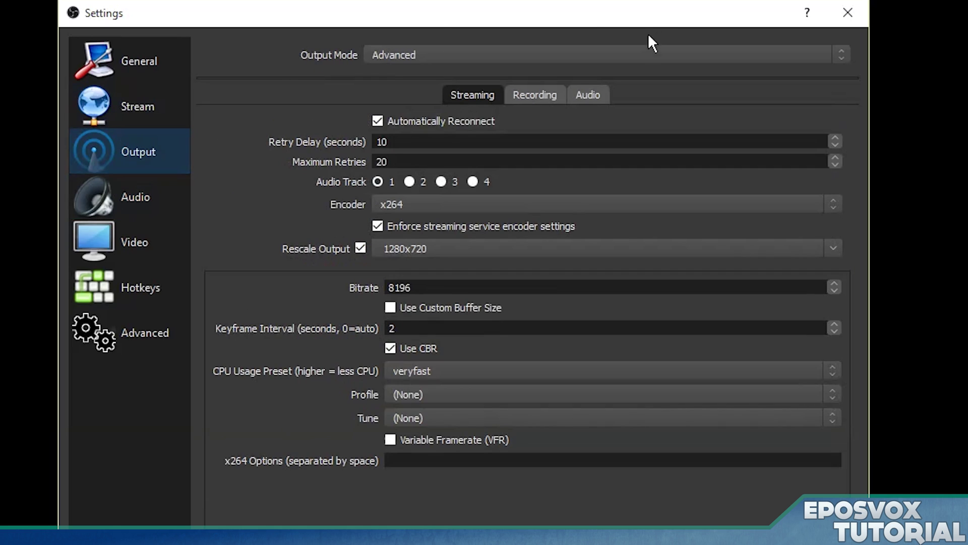
Step: Switch Output Mode to Simple and back to Advanced, then view the Audio and Streaming tabs
click(465, 60)
click(447, 67)
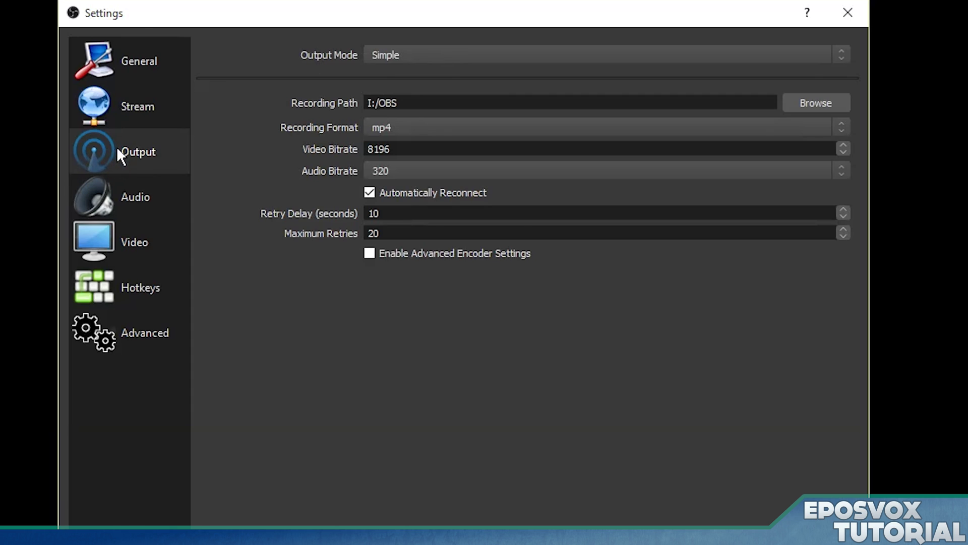
click(373, 64)
click(379, 78)
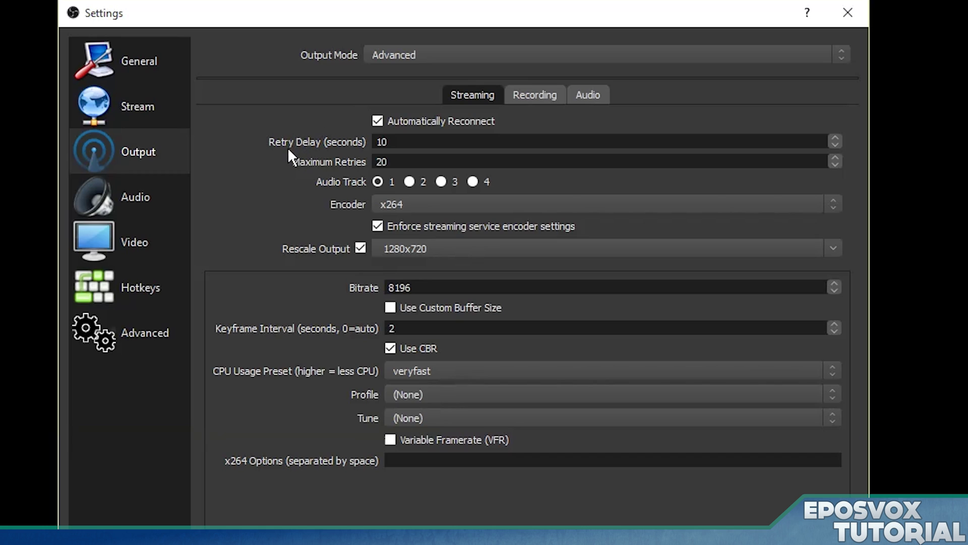
click(573, 101)
click(495, 98)
Step: In recording output, tick Audio Tracks 2 and 3 and keep the mp4 format
click(545, 97)
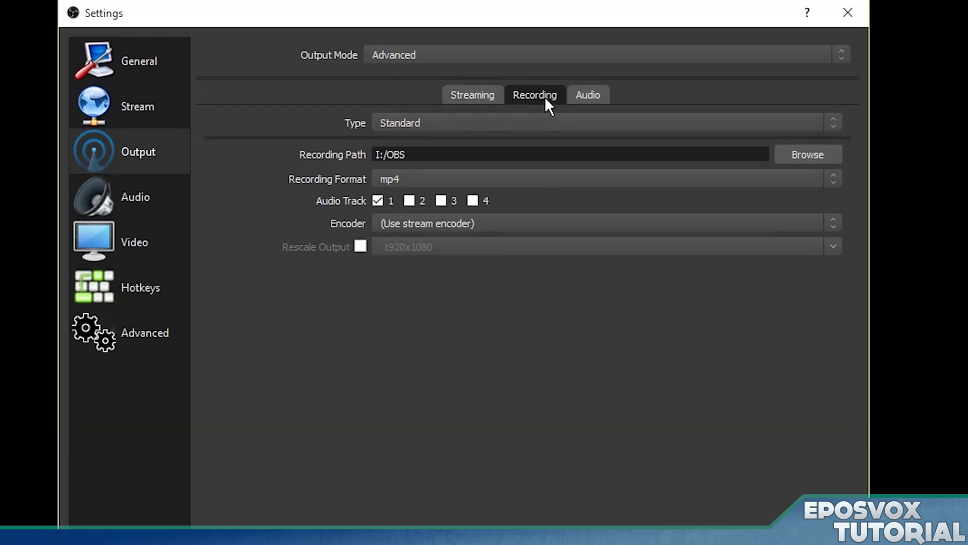
click(493, 92)
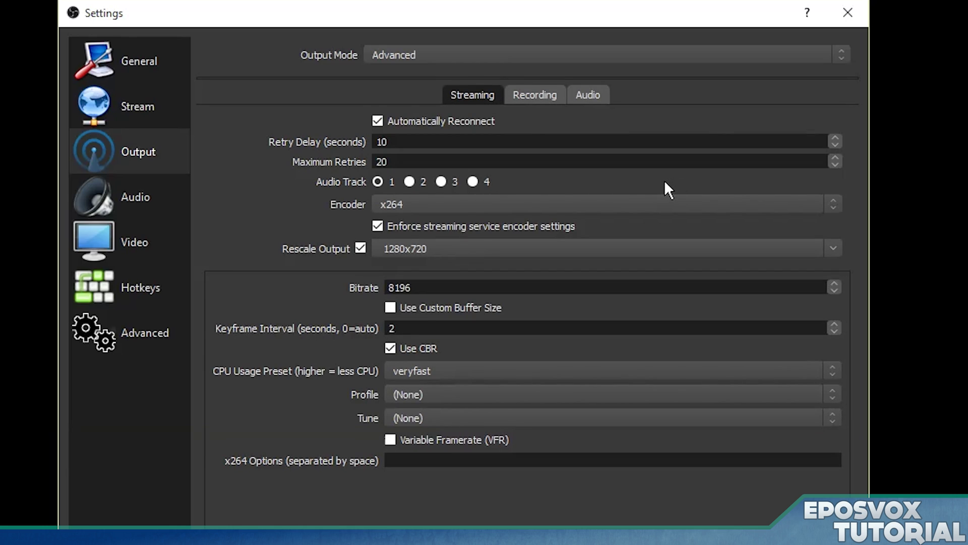
click(547, 98)
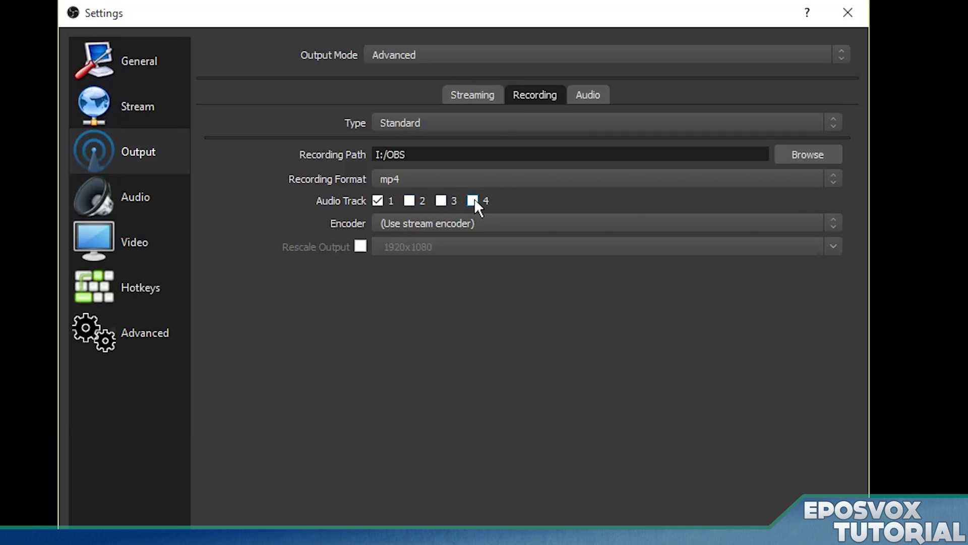
click(409, 201)
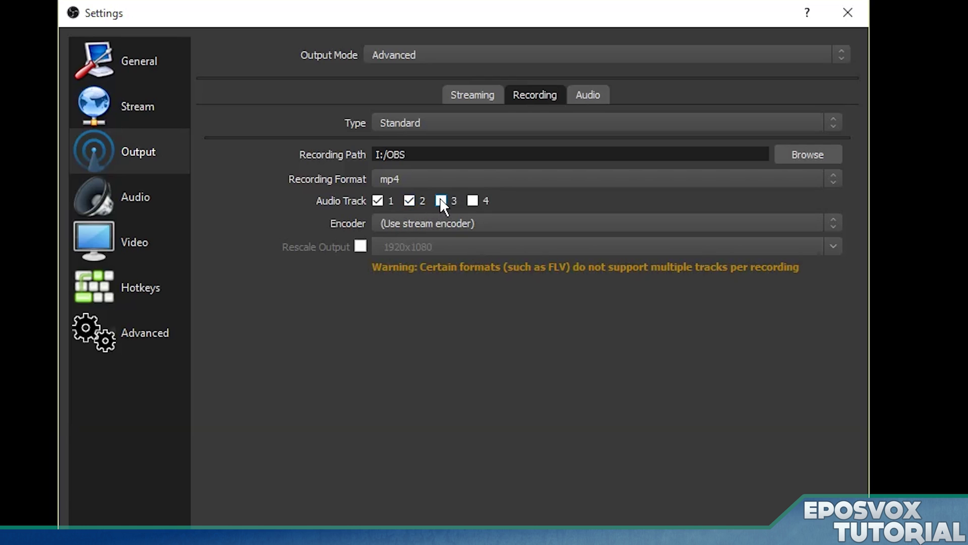
click(441, 200)
click(429, 175)
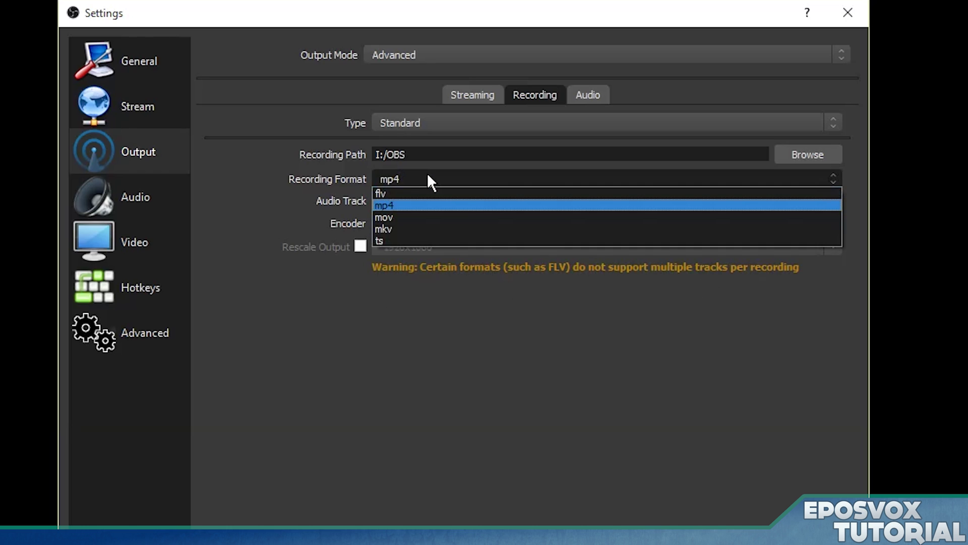
click(392, 205)
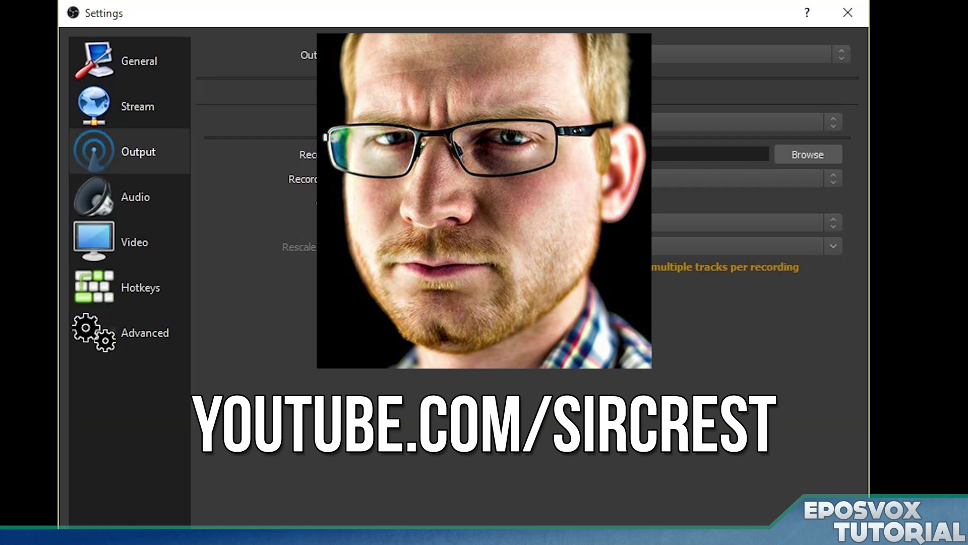
Step: Leave the recording type as Standard and untick Audio Tracks 1 and 4
click(535, 122)
click(536, 123)
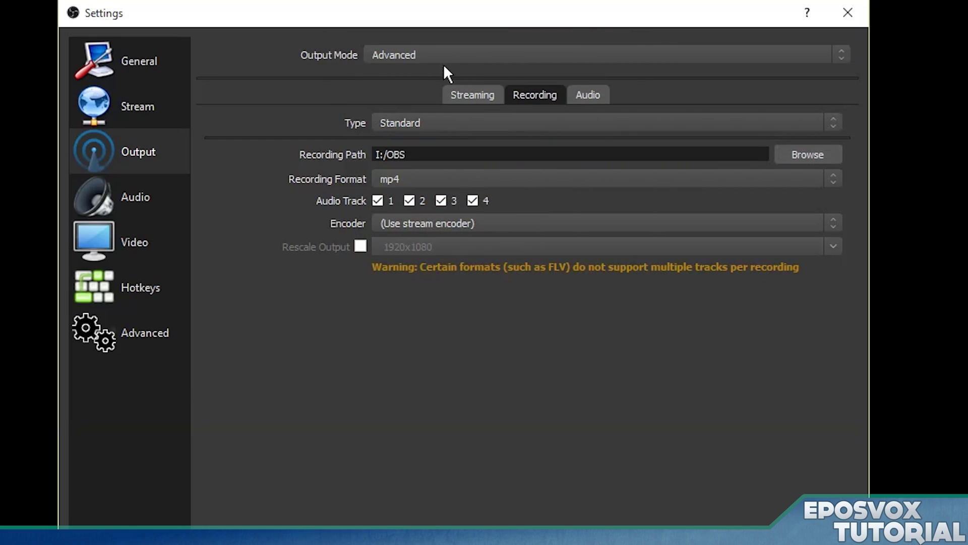
click(378, 199)
click(473, 200)
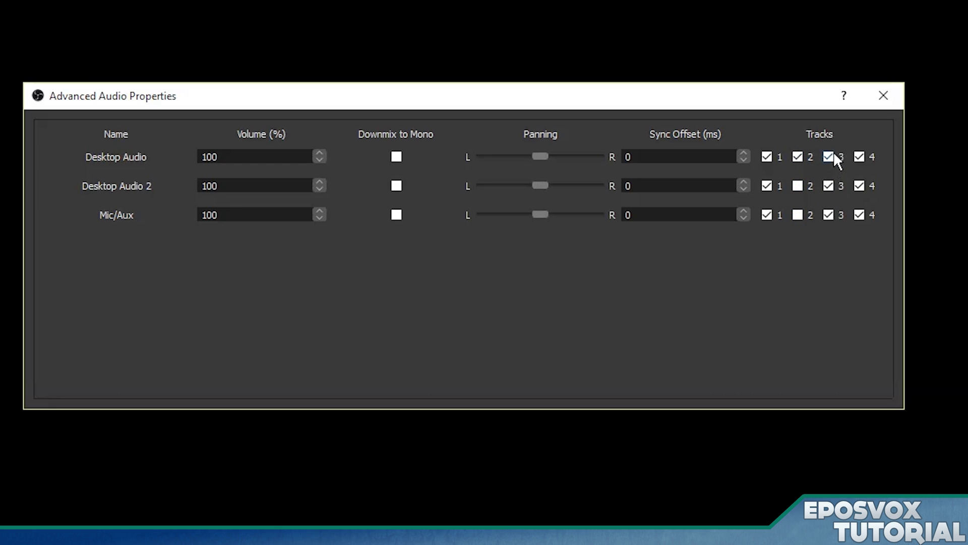
Step: Untick track 4 for Desktop Audio 2 in Advanced Audio Properties
click(859, 185)
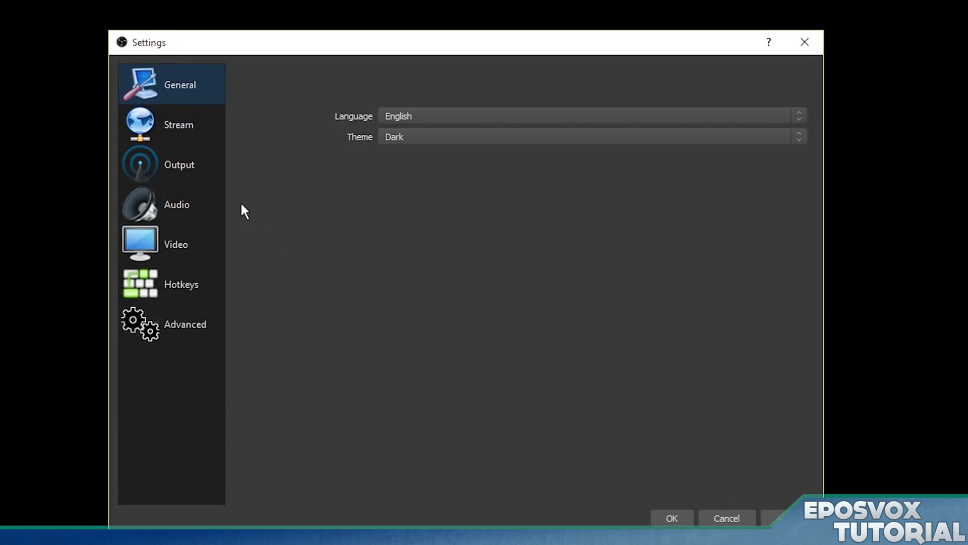
Step: Re-enable Audio Track 4 for recordings, then pause the YouTube video and stop recording
click(169, 174)
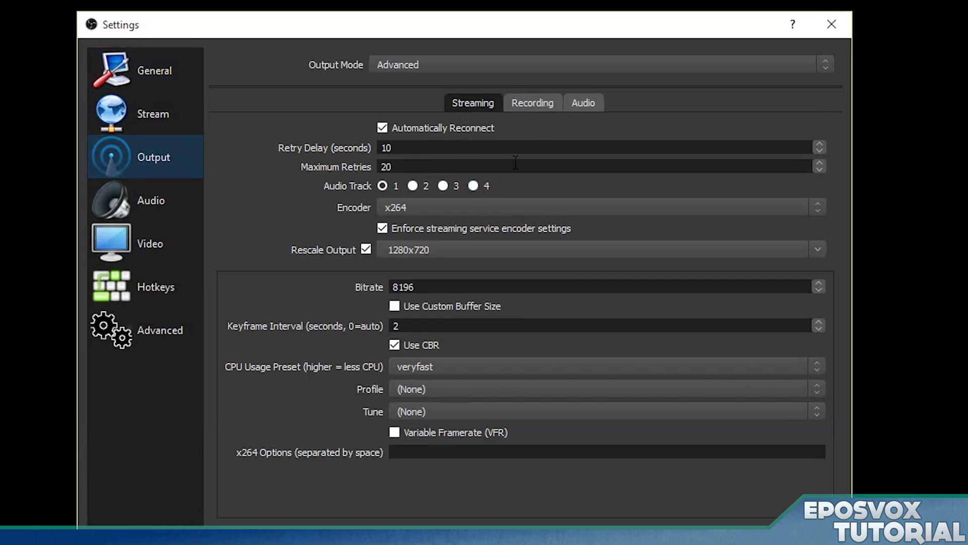
click(533, 103)
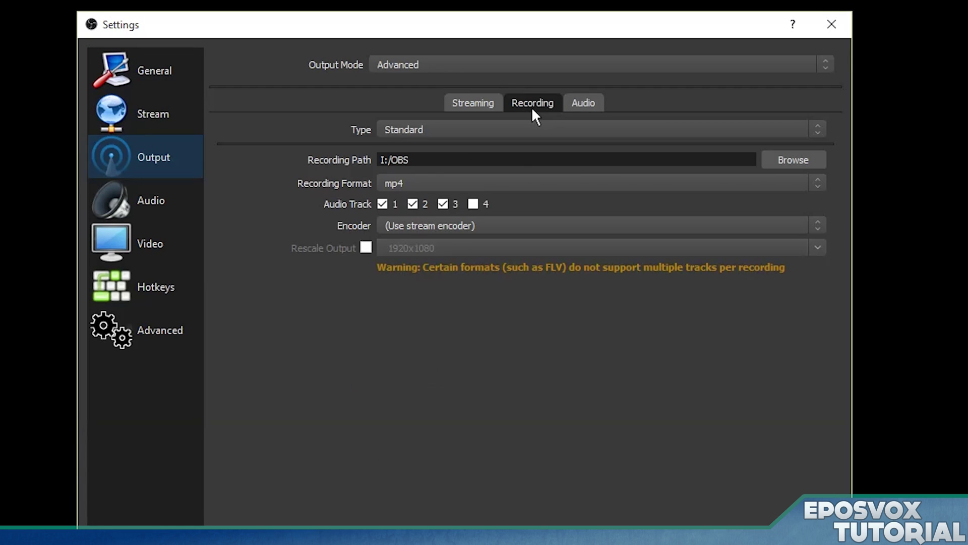
click(474, 203)
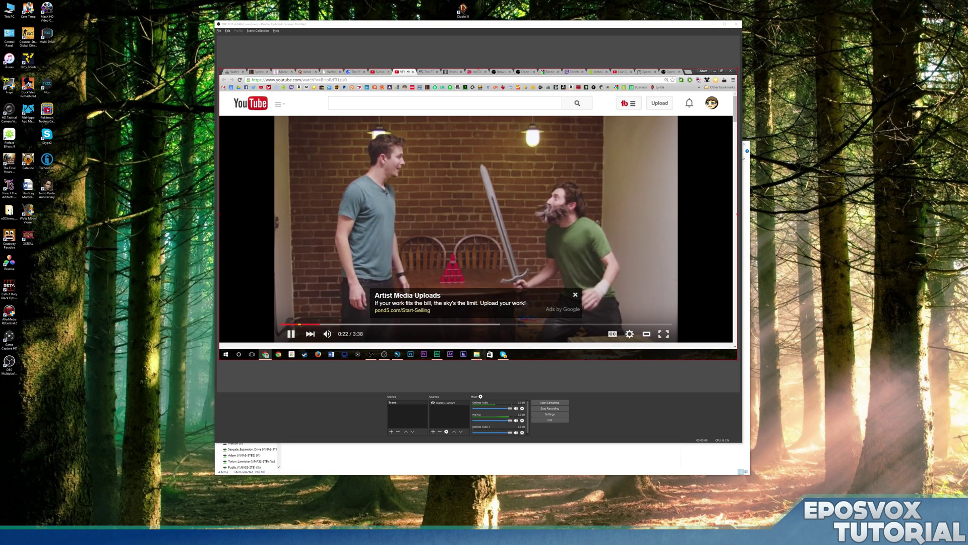
click(635, 222)
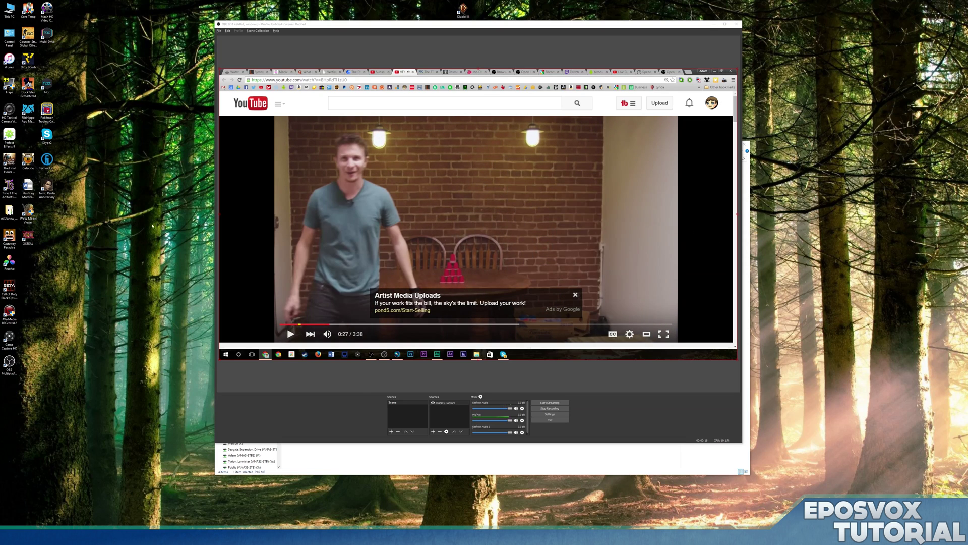
click(549, 409)
click(426, 448)
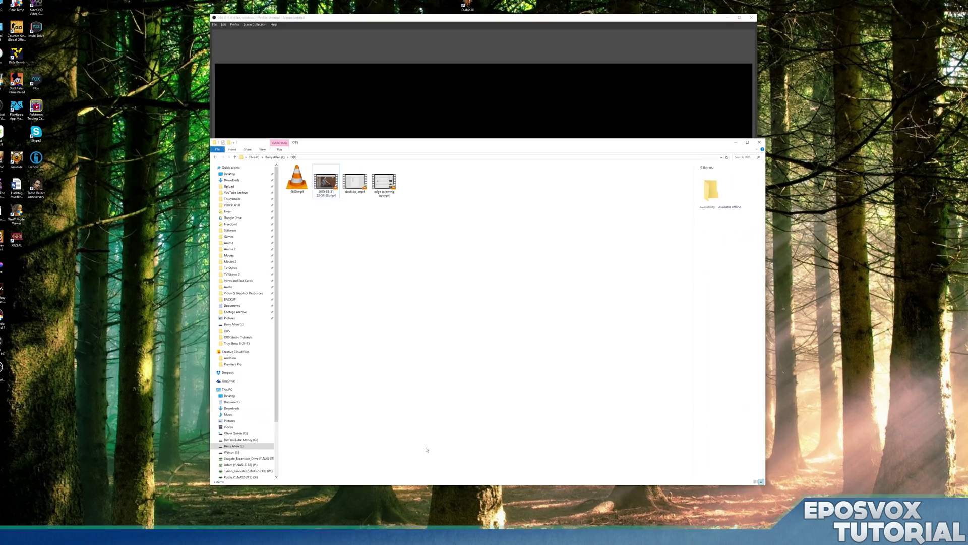
click(284, 144)
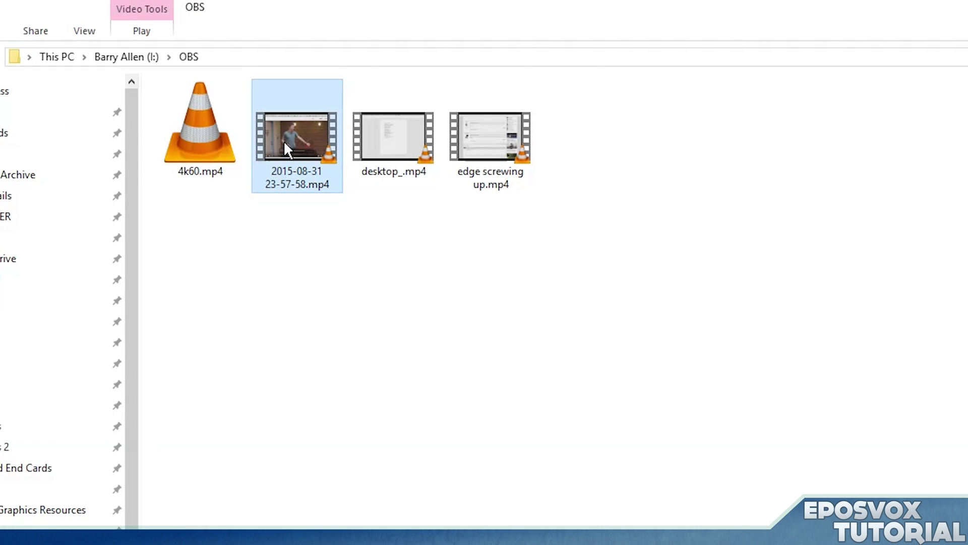
mouse_move(344, 166)
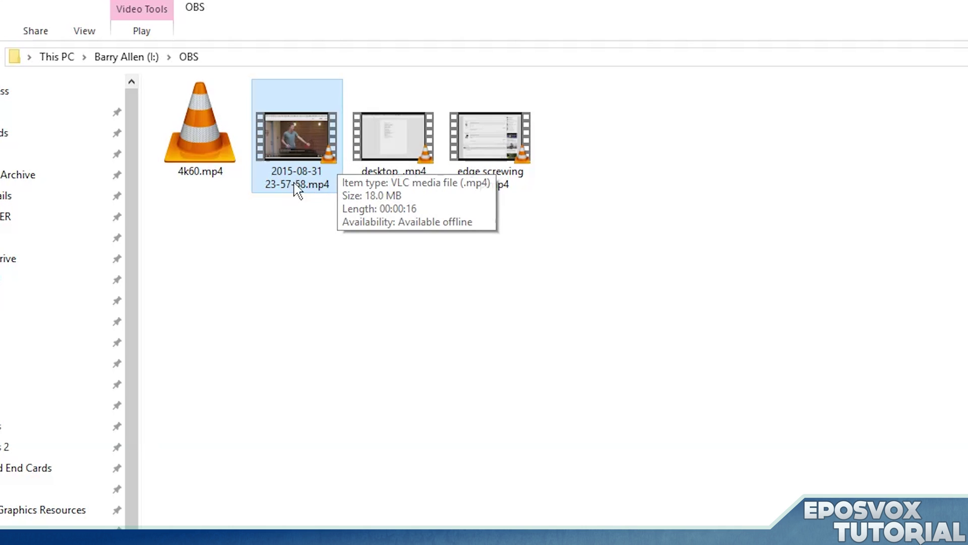
Step: Play the recording in VLC and check its Audio Track menu lists Track1 to Track4
double_click(285, 141)
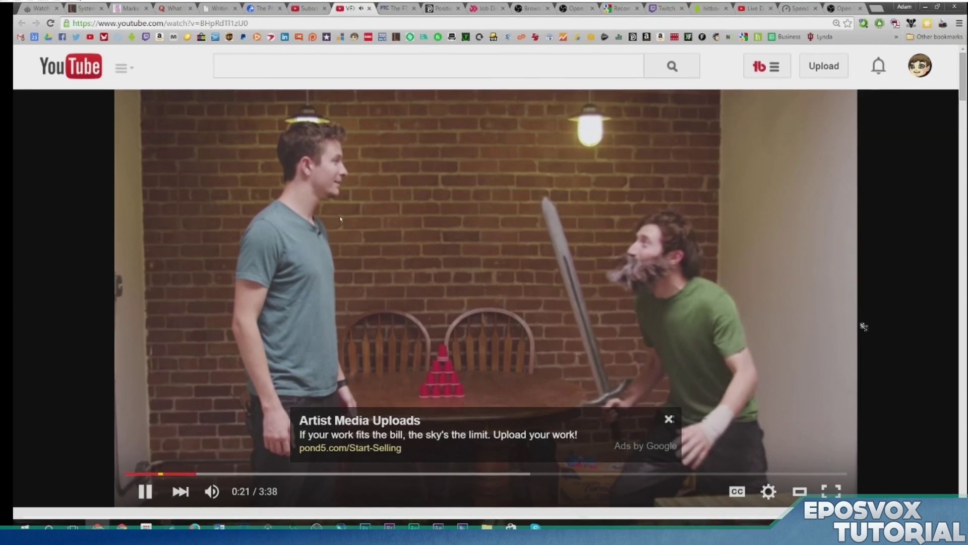
right_click(303, 184)
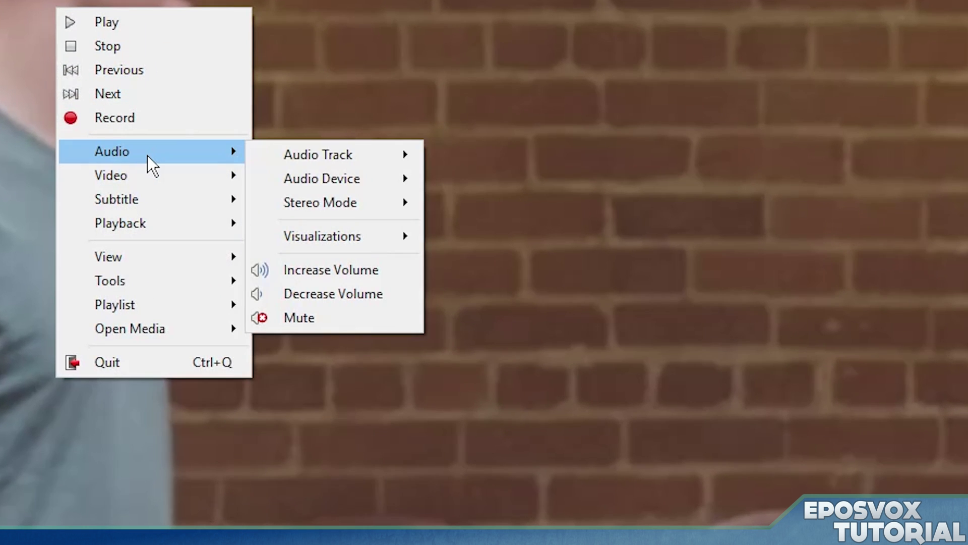
mouse_move(197, 192)
mouse_move(231, 151)
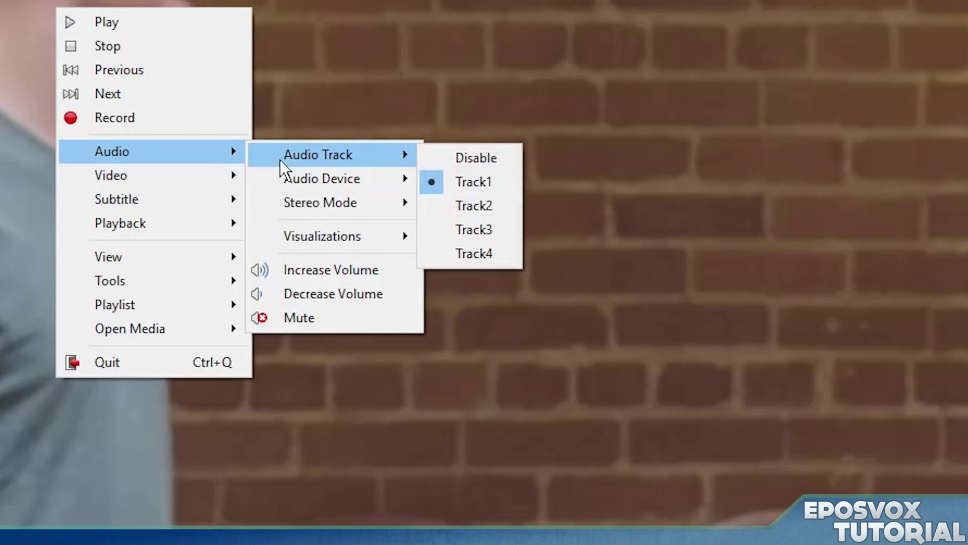
mouse_move(394, 182)
mouse_move(359, 155)
click(934, 78)
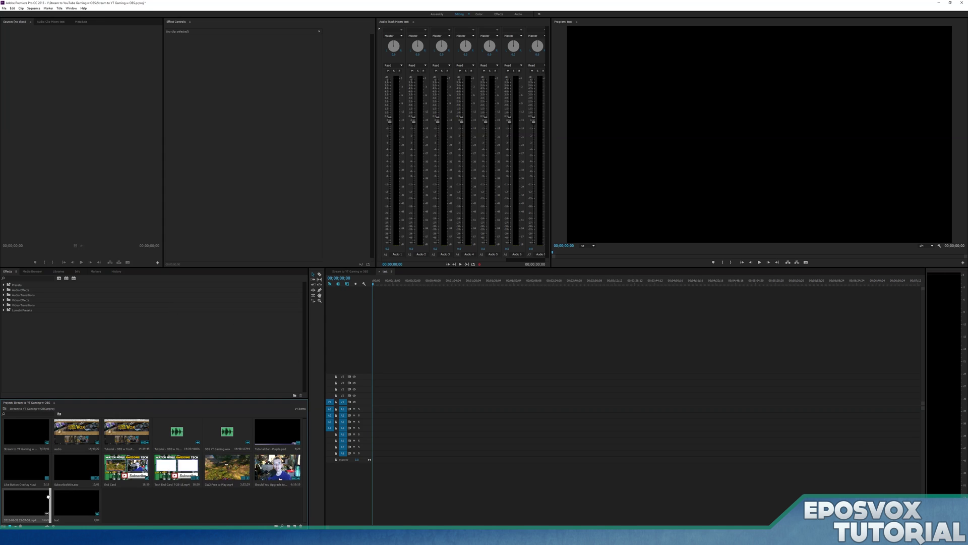
drag(76, 494, 444, 415)
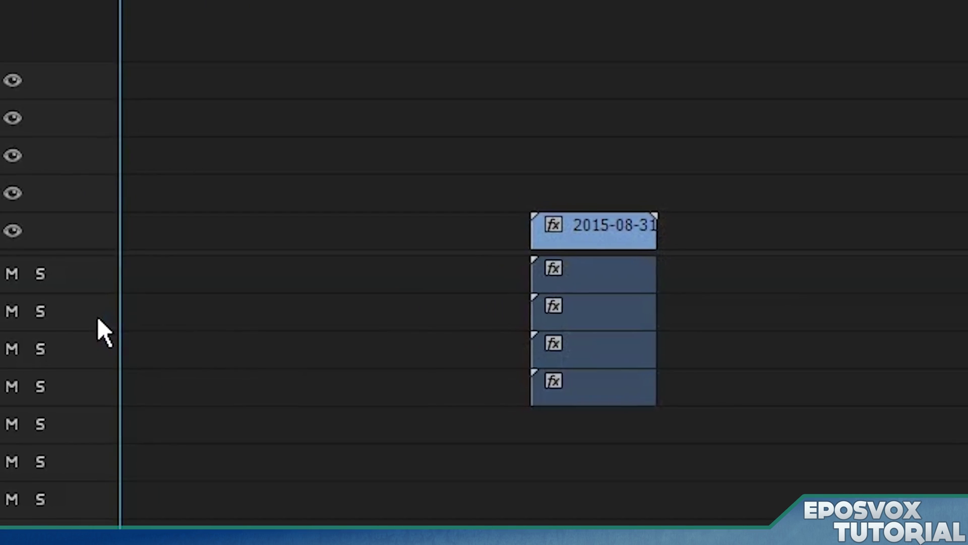
double_click(98, 317)
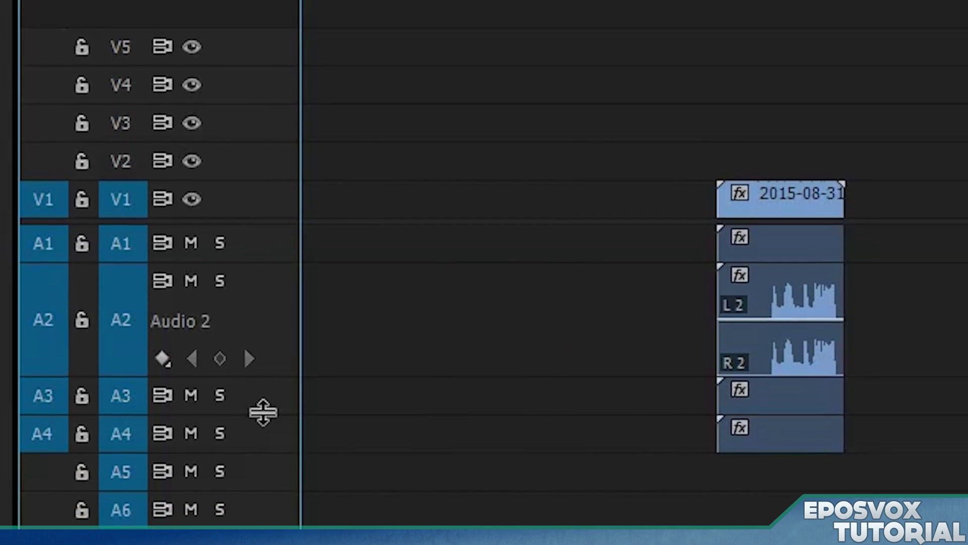
double_click(96, 353)
double_click(272, 449)
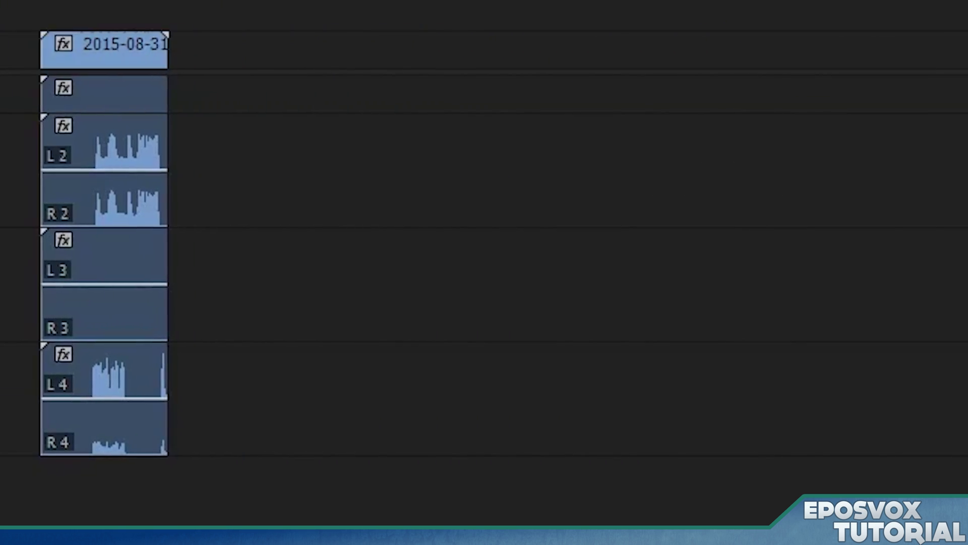
key(equal)
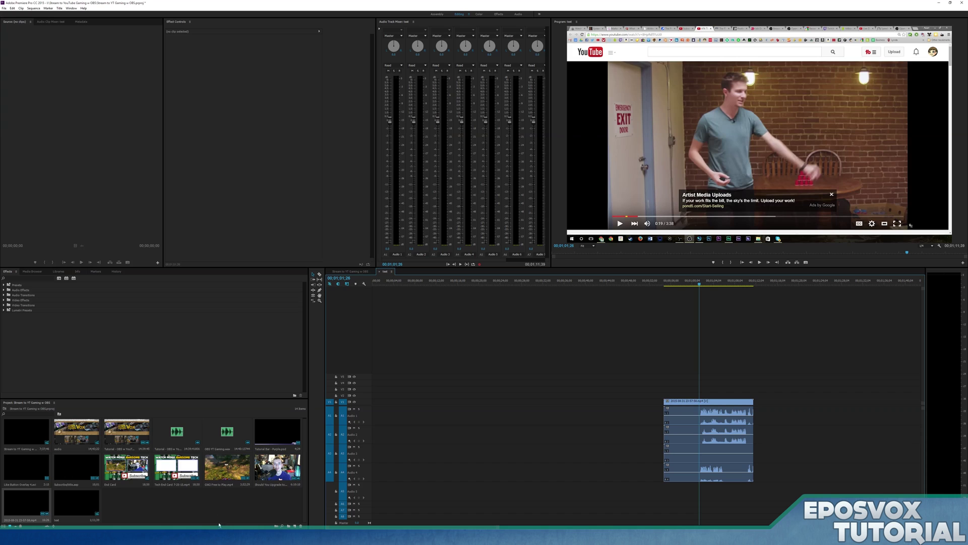
Step: Import the mp4 into Vegas Project Media, preview it at 00:00:08.22, then close Vegas
key(alt+Tab)
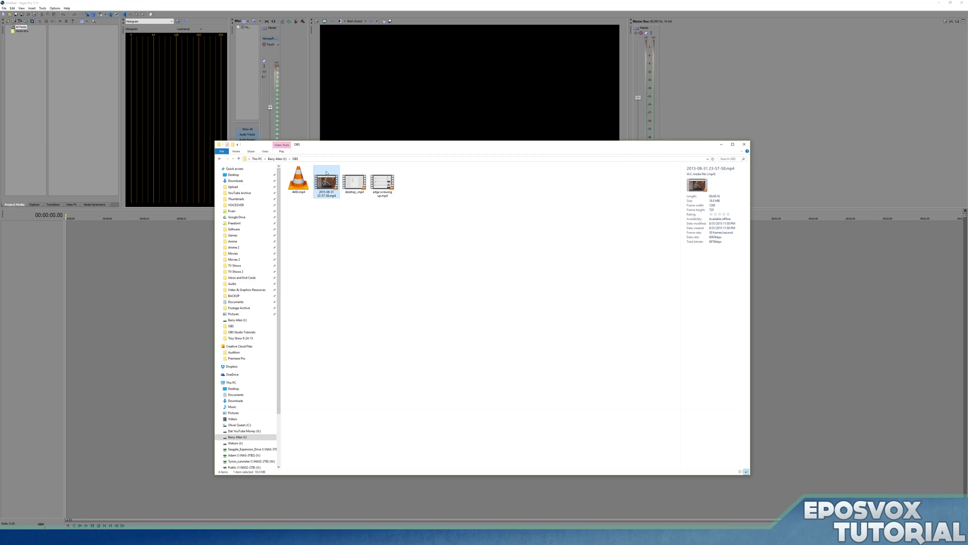
drag(327, 173, 71, 230)
click(128, 240)
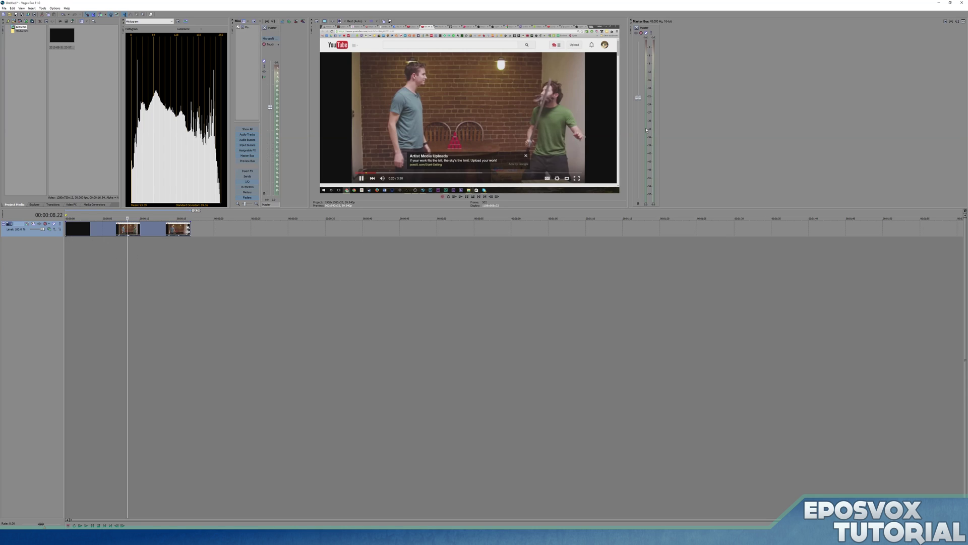
click(962, 3)
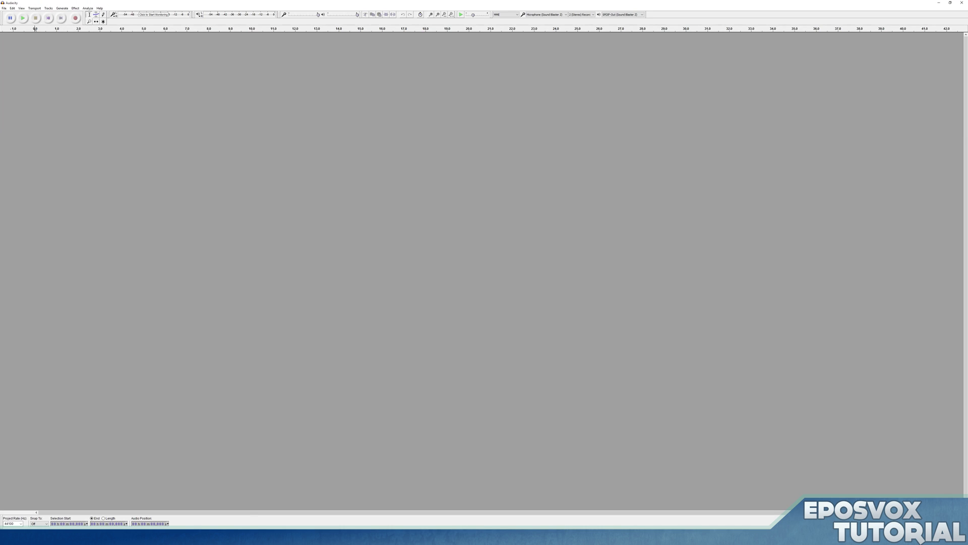
key(alt+Tab)
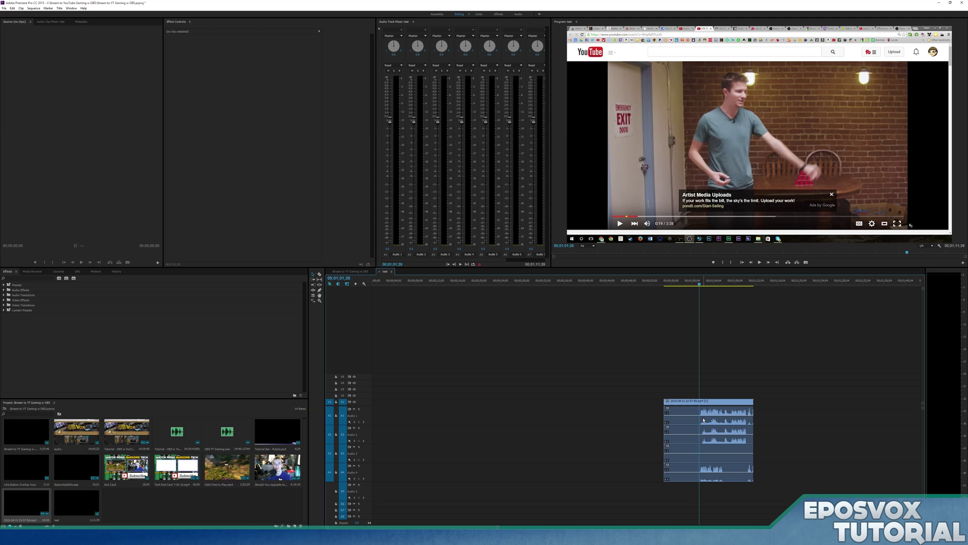
Step: Unlink the clip's audio from its video and move the playhead to 00;01;01;57
right_click(703, 419)
click(682, 418)
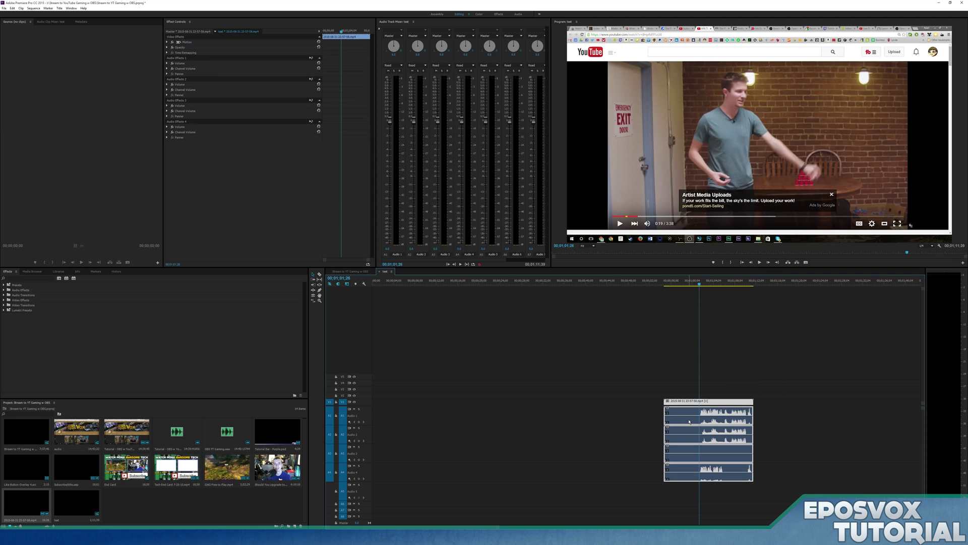
right_click(689, 421)
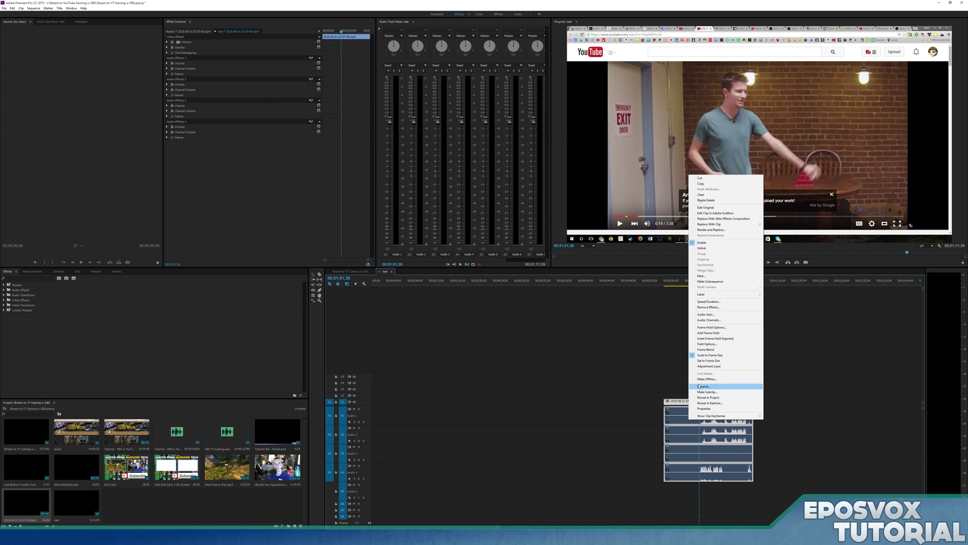
click(701, 248)
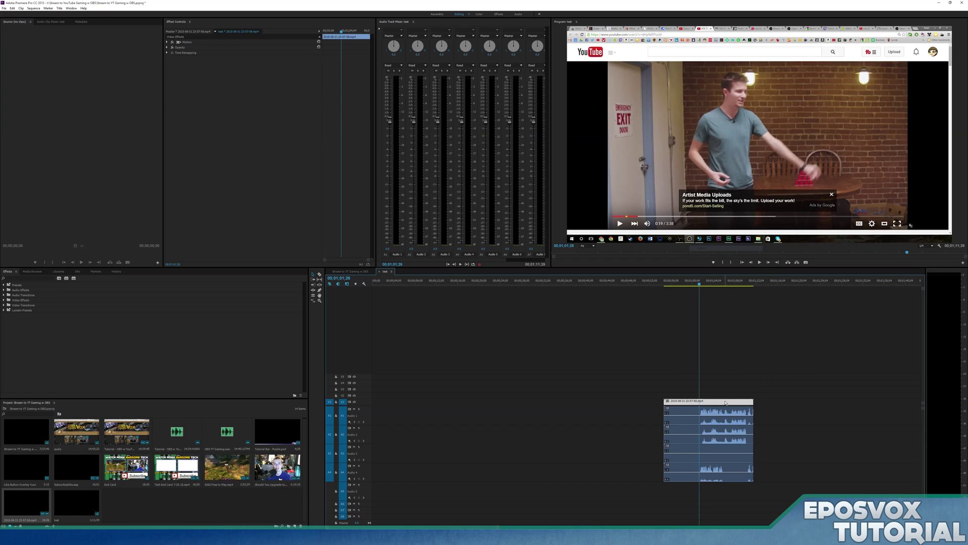
right_click(719, 433)
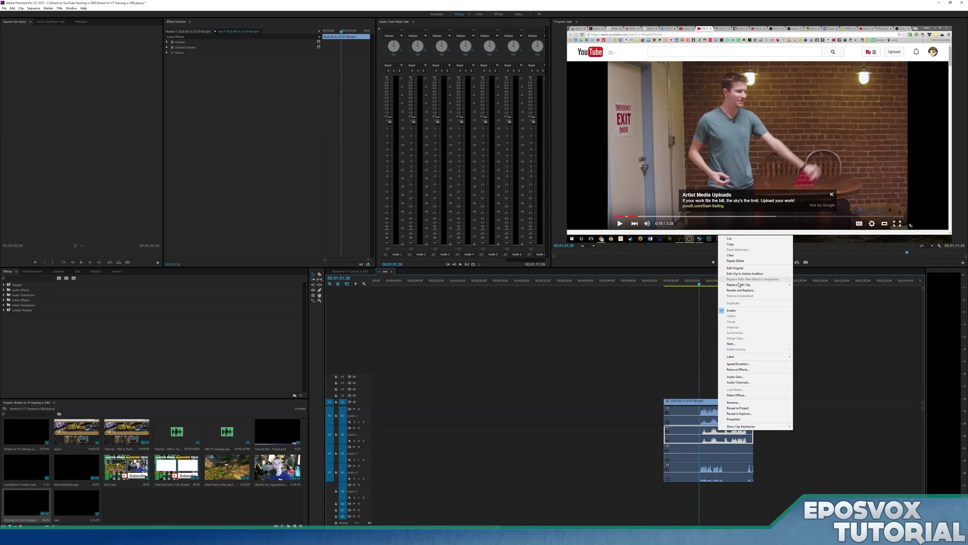
click(686, 295)
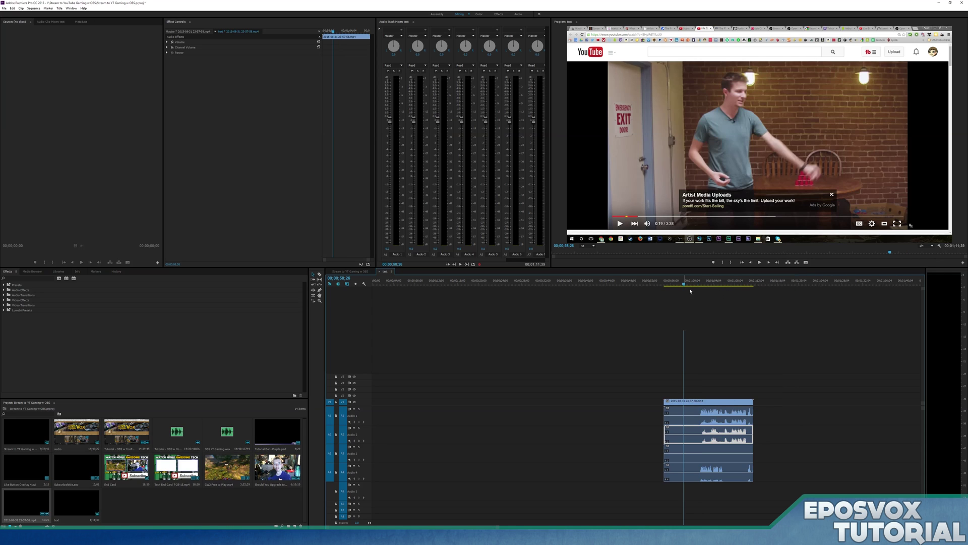
click(703, 285)
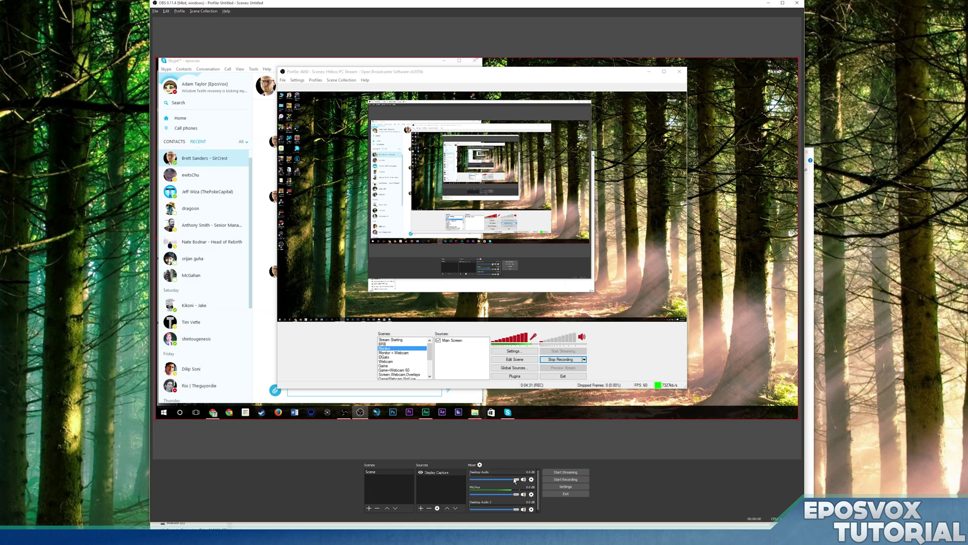
Step: Set Desktop Audio to 0.0 dB and hide the Display Capture source
drag(515, 480, 520, 480)
click(420, 472)
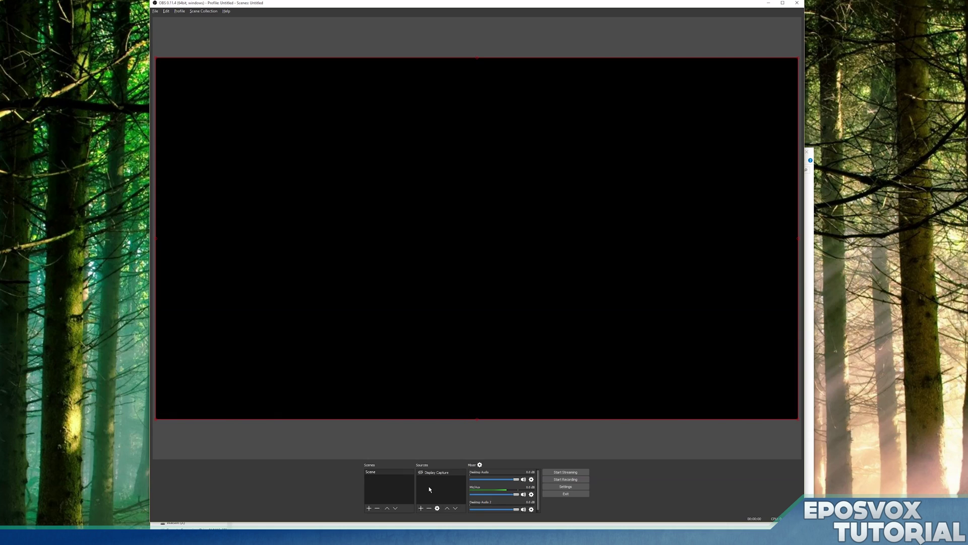